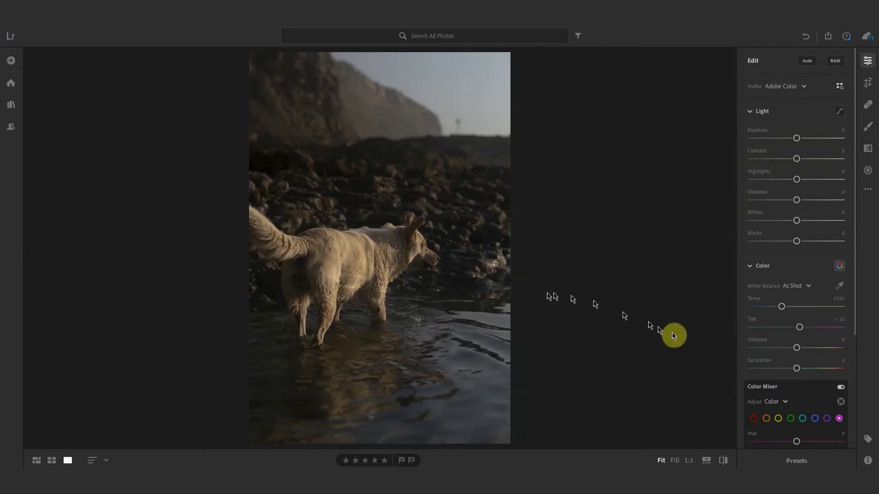
Step: Open the Presets panel and start Import Presets from its options menu
{"action": "left_click", "coordinate": [804, 462]}
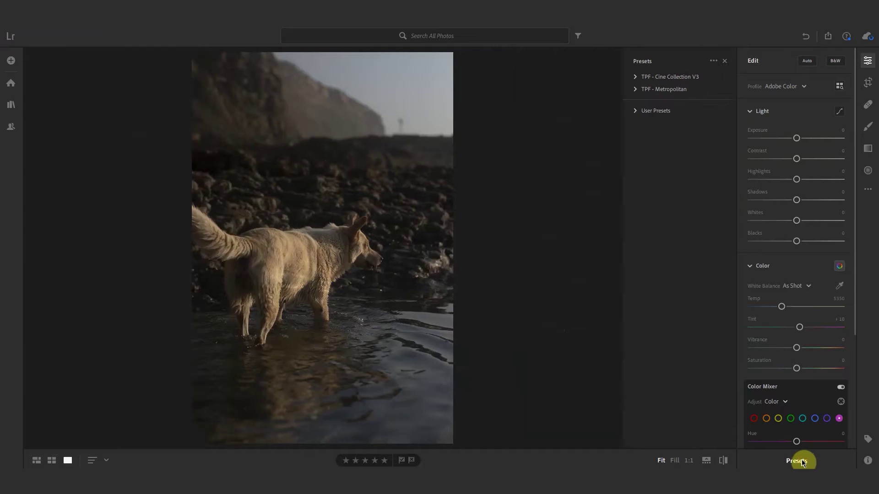
{"action": "left_click", "coordinate": [713, 61]}
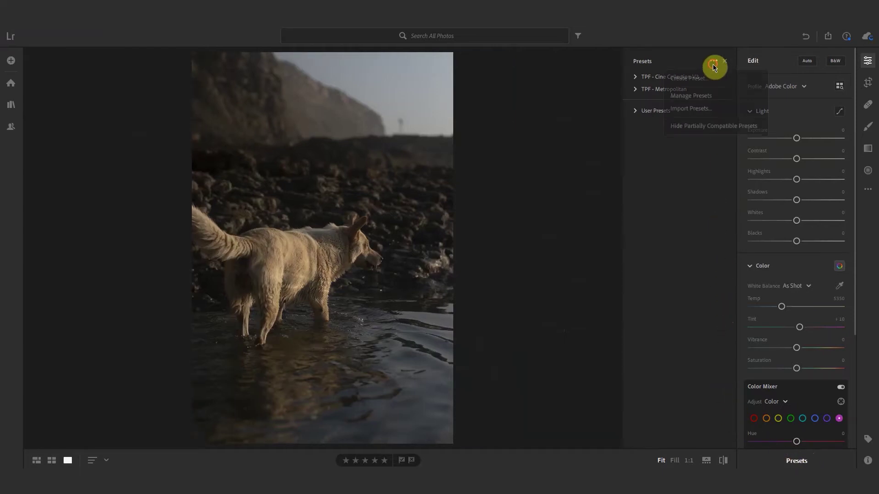
{"action": "left_click", "coordinate": [697, 110]}
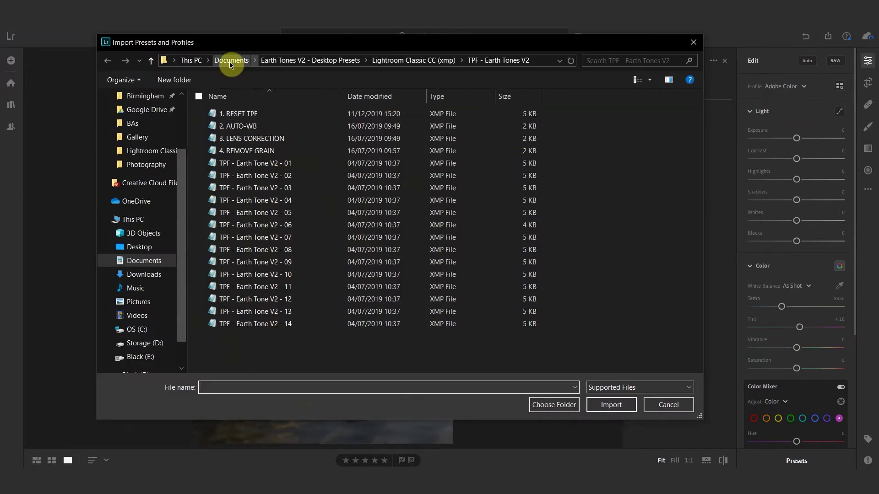
Step: Import the TPF - Earth Tones V2 folder from Documents > Earth Tones V2 - Desktop Presets > Lightroom CC (xmp)
{"action": "left_click", "coordinate": [232, 60]}
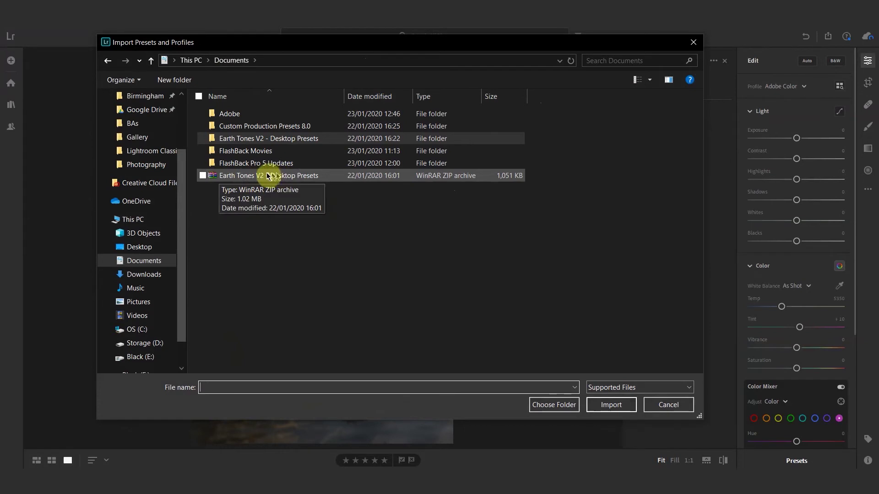
{"action": "double_click", "coordinate": [246, 140]}
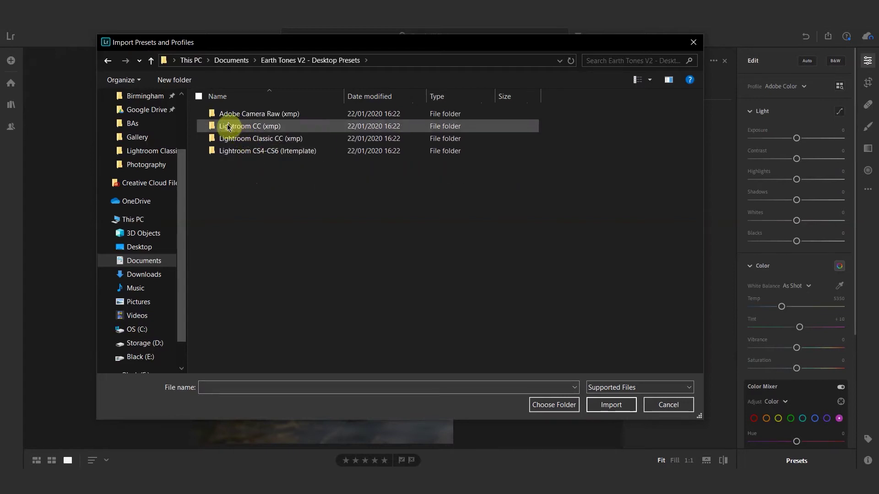
{"action": "double_click", "coordinate": [269, 127]}
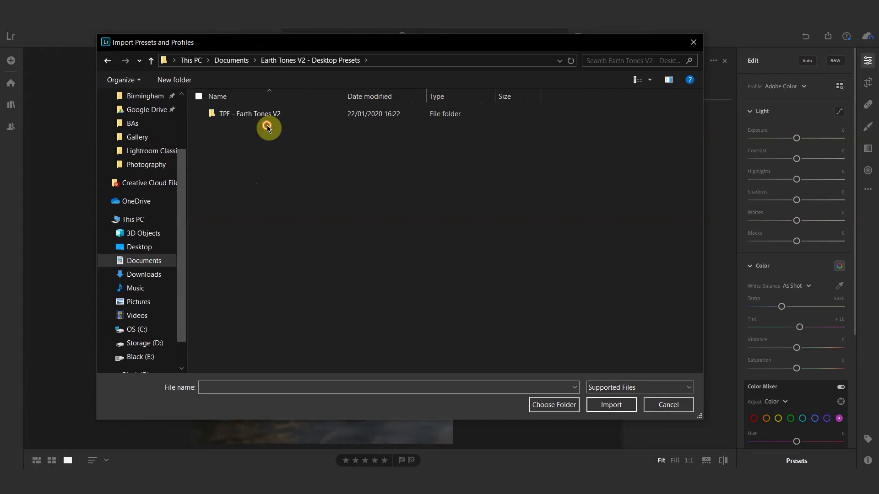
{"action": "double_click", "coordinate": [228, 120]}
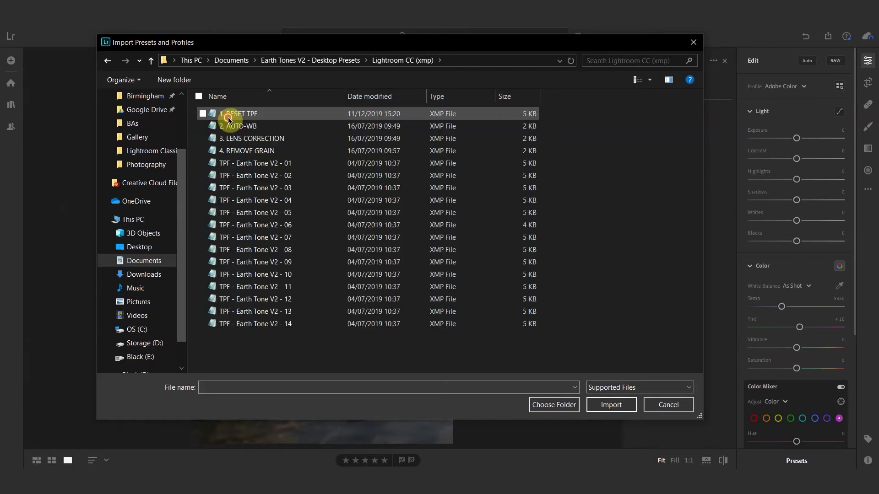
{"action": "left_click", "coordinate": [111, 62]}
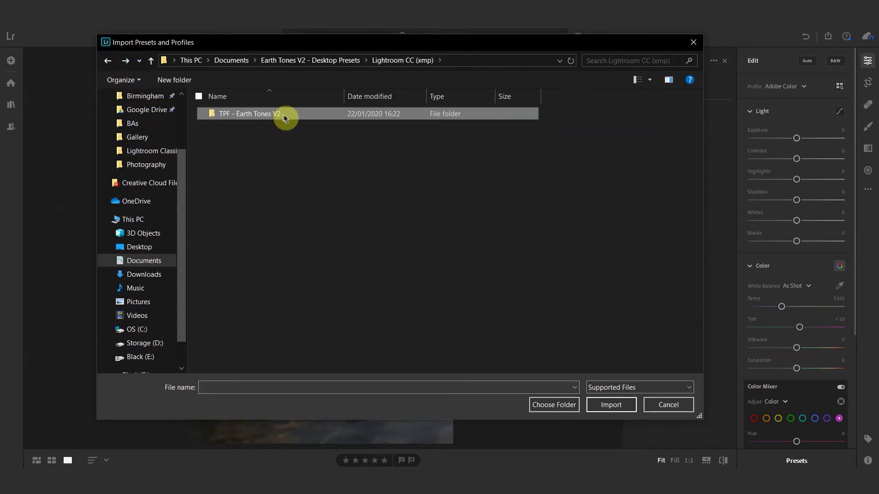
{"action": "left_click", "coordinate": [552, 405]}
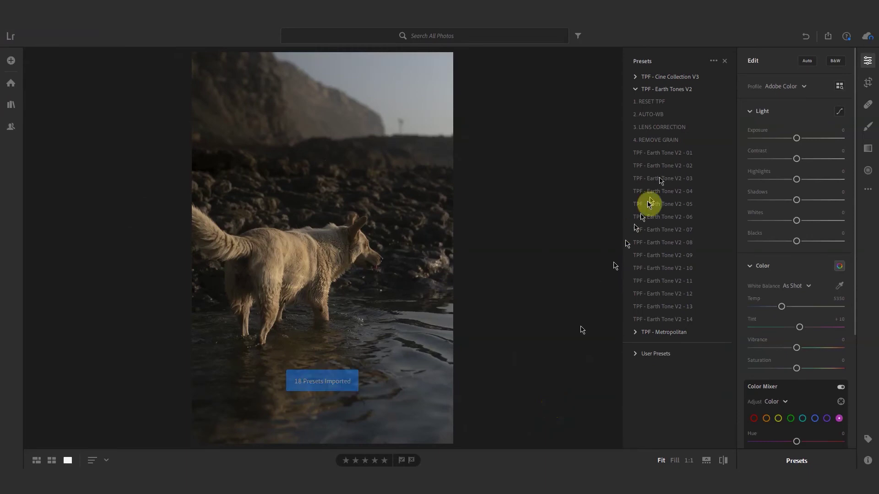
Step: Apply RESET TPF, AUTO-WB, LENS CORRECTION, then TPF - Earth Tone V2 - 01 to the photo
{"action": "left_click", "coordinate": [656, 102]}
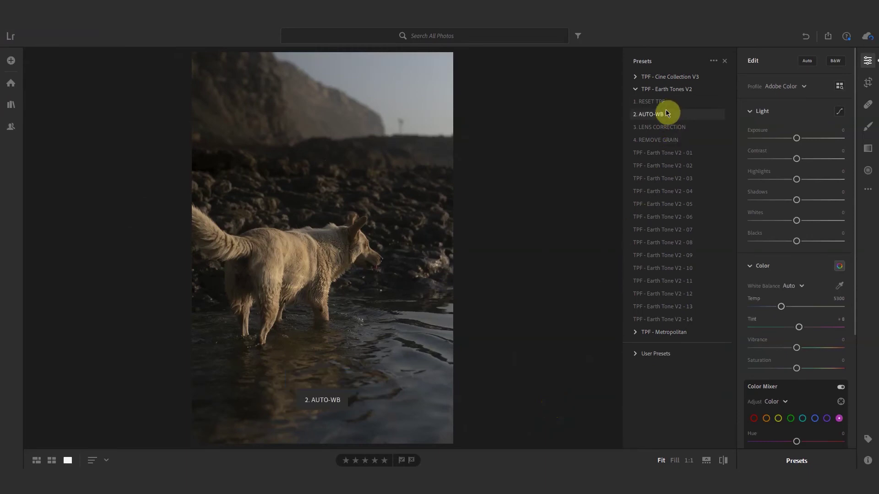
{"action": "left_click", "coordinate": [663, 115]}
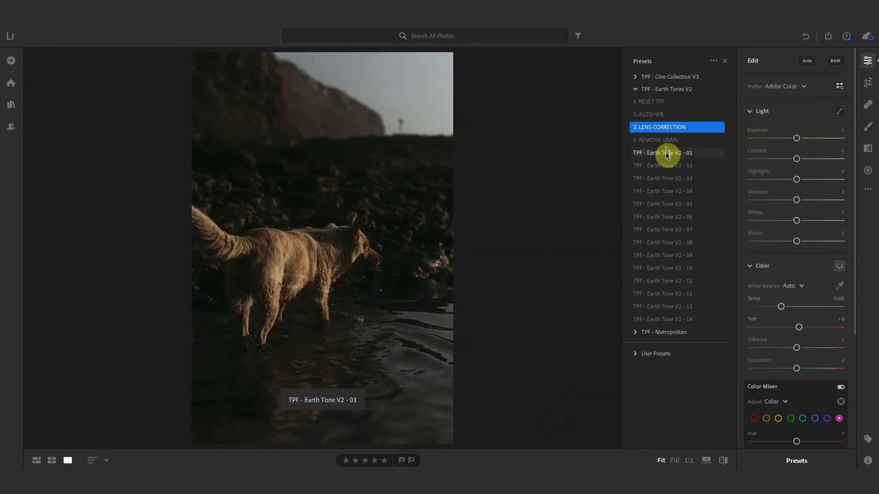
{"action": "left_click", "coordinate": [666, 155]}
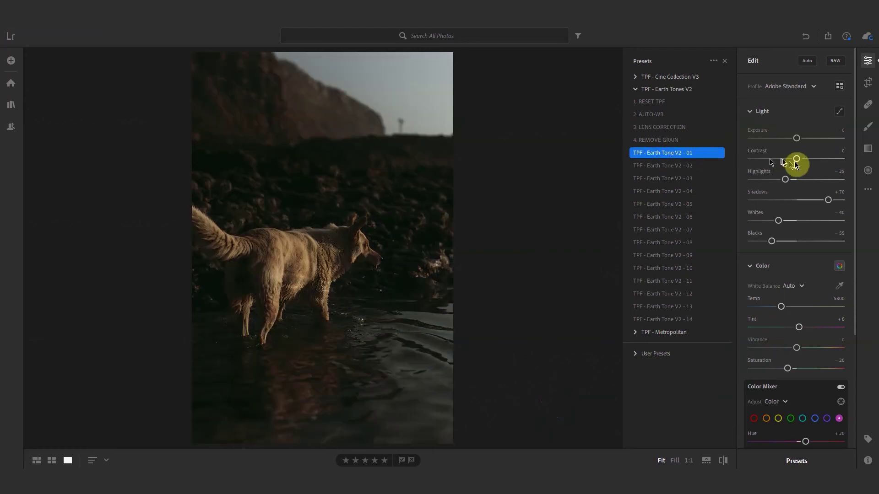